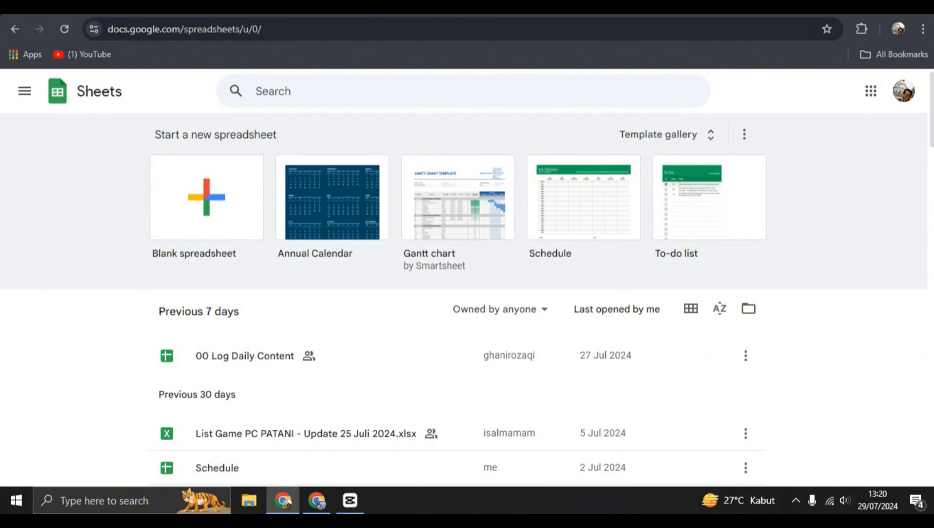
Create a new spreadsheet from the Travel planner template in the template gallery's Personal section.
{"action": "left_click", "coordinate": [259, 91]}
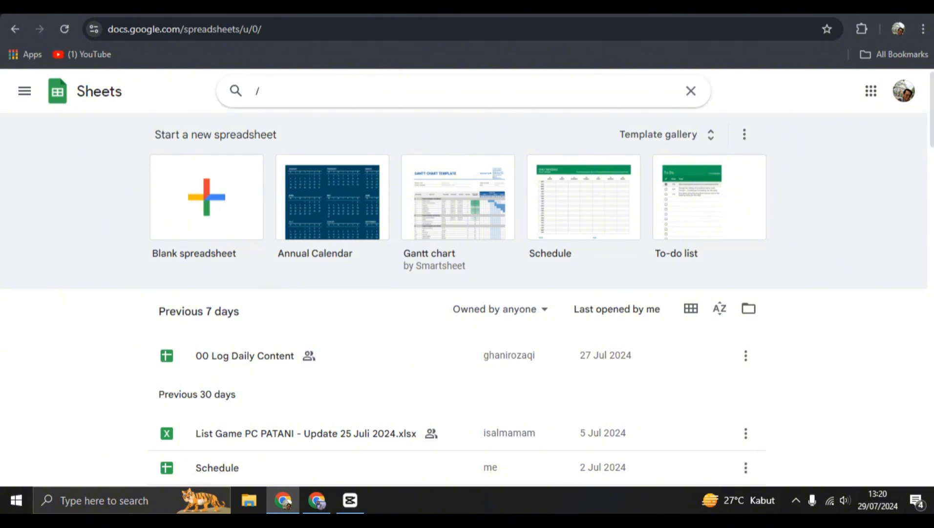
{"action": "key", "text": "BackSpace"}
{"action": "left_click", "coordinate": [662, 134]}
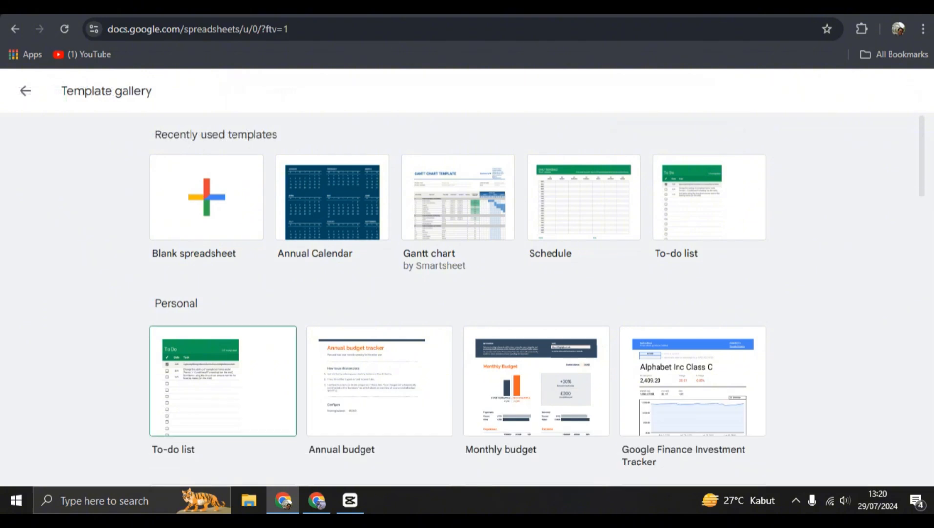
{"action": "scroll", "coordinate": [223, 381], "scroll_direction": "down", "scroll_amount": 1}
{"action": "scroll", "coordinate": [223, 382], "scroll_direction": "up", "scroll_amount": 1}
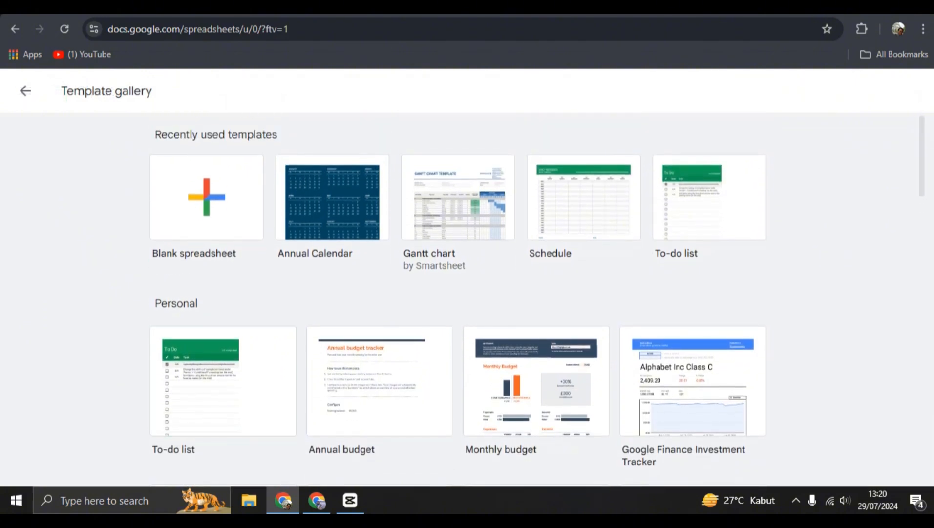
{"action": "scroll", "coordinate": [459, 293], "scroll_direction": "down", "scroll_amount": 2}
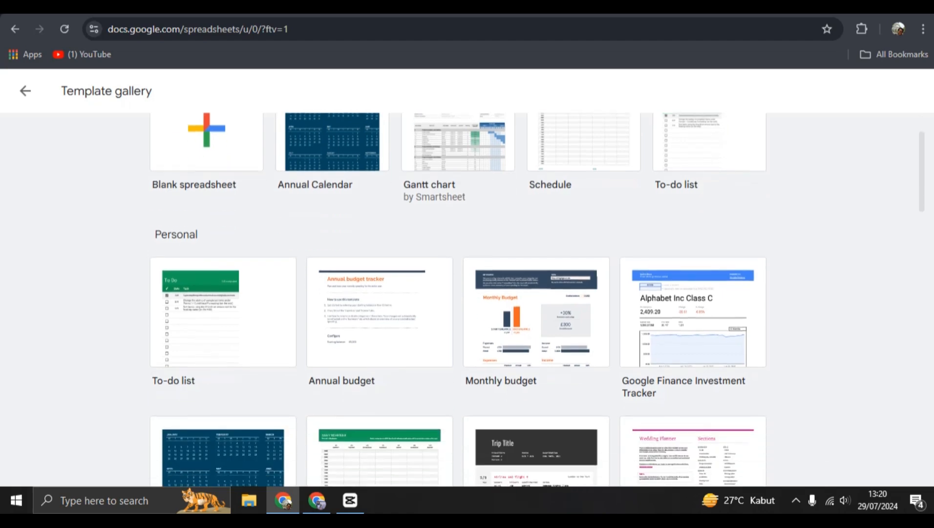
{"action": "scroll", "coordinate": [536, 332], "scroll_direction": "down", "scroll_amount": 1}
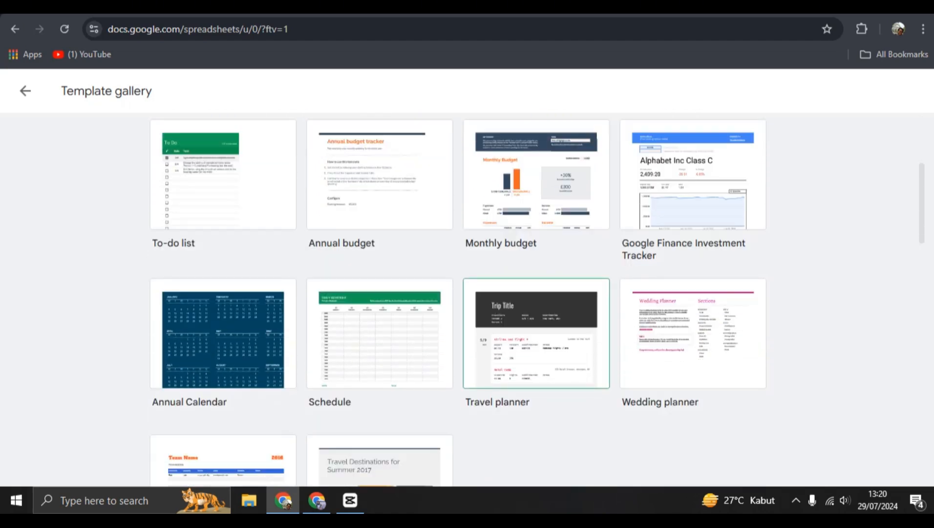
{"action": "left_click", "coordinate": [475, 285]}
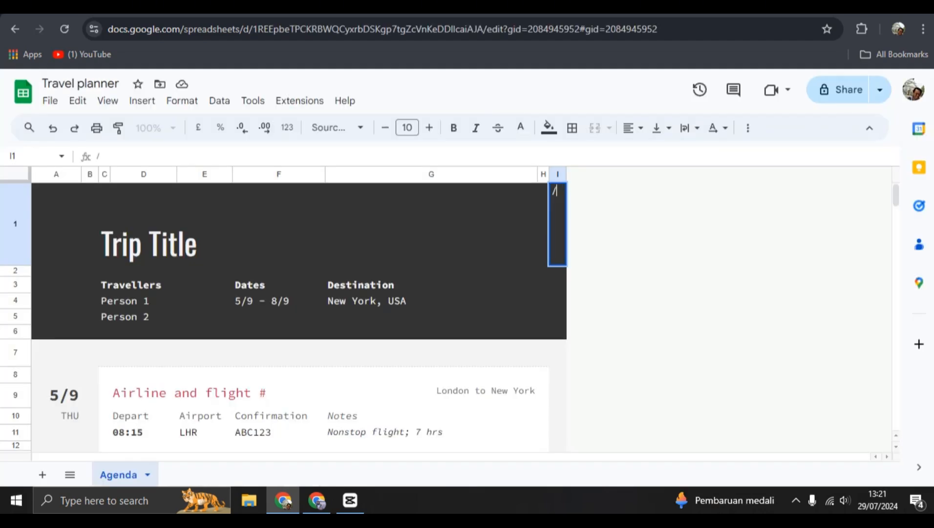
Clear the stray slash from cell I1 and look through the Agenda sheet's trip header and daily sections.
{"action": "key", "text": "BackSpace"}
{"action": "left_click", "coordinate": [431, 332]}
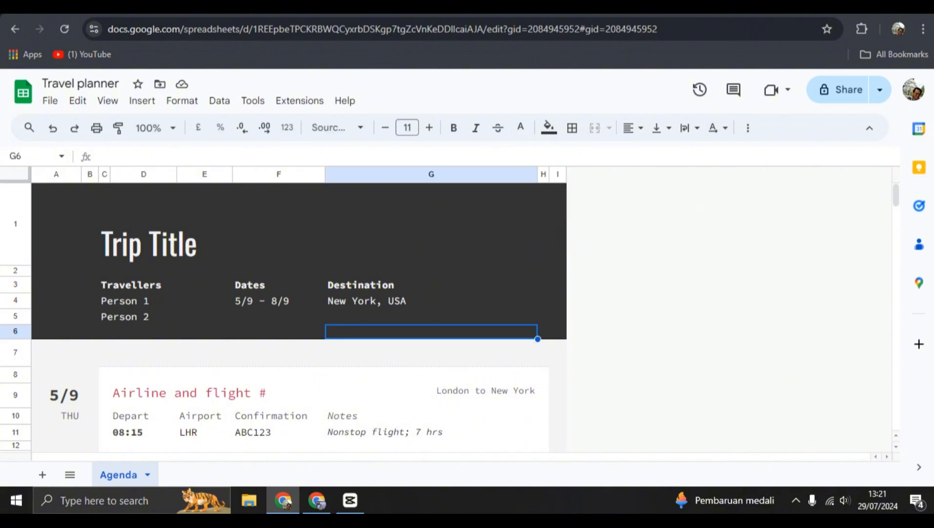
{"action": "left_click", "coordinate": [245, 235]}
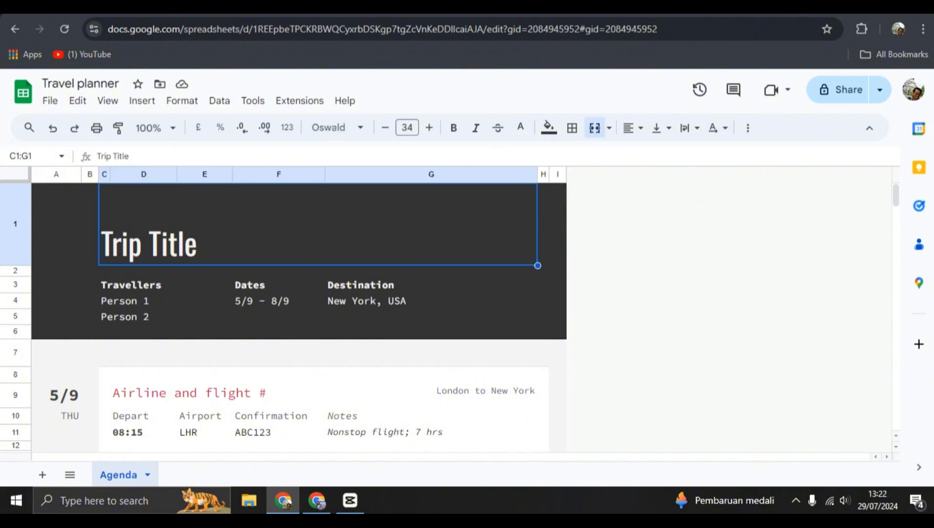
{"action": "scroll", "coordinate": [450, 317], "scroll_direction": "down", "scroll_amount": 4}
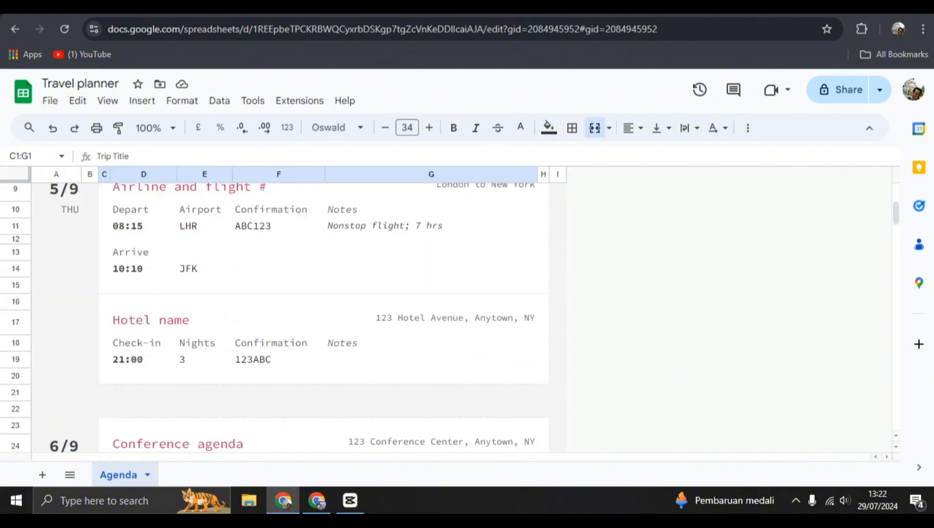
{"action": "scroll", "coordinate": [449, 316], "scroll_direction": "up", "scroll_amount": 1}
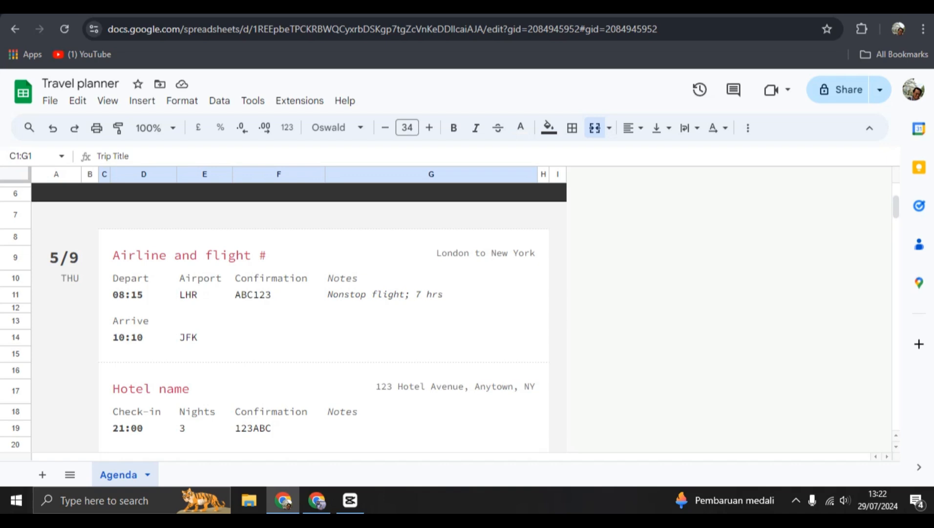
{"action": "scroll", "coordinate": [449, 317], "scroll_direction": "down", "scroll_amount": 3}
{"action": "scroll", "coordinate": [450, 316], "scroll_direction": "down", "scroll_amount": 15}
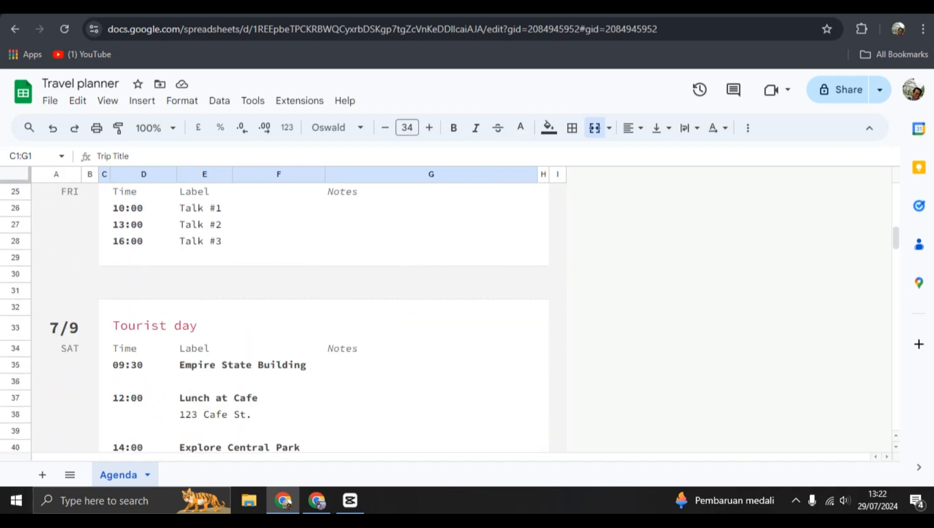
{"action": "scroll", "coordinate": [279, 317], "scroll_direction": "up", "scroll_amount": 18}
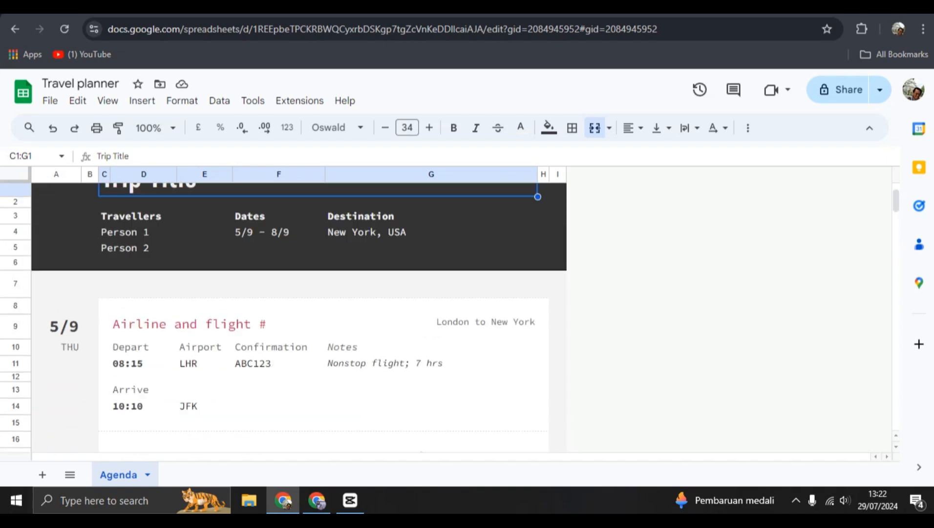
{"action": "left_click", "coordinate": [279, 317]}
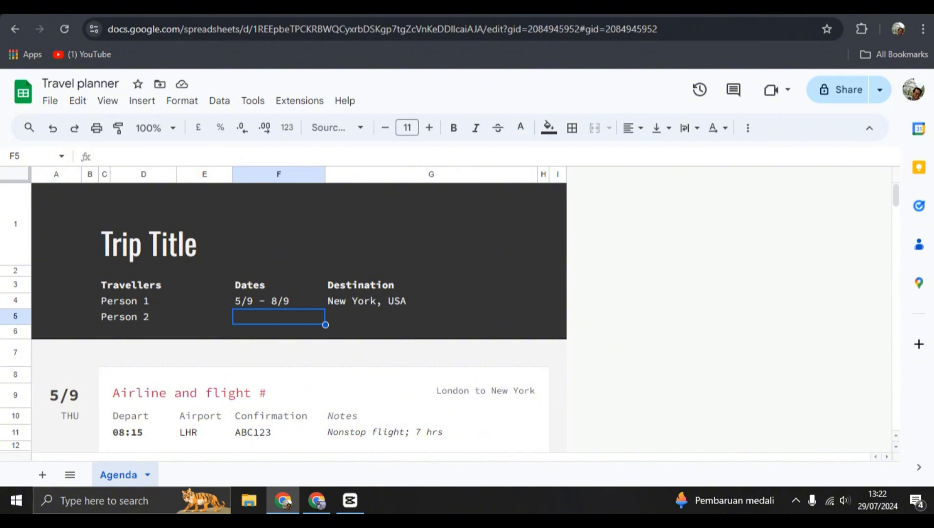
Replace the Trip Title heading with the first traveller's name in capitals followed by "'S GOING TO SPAIN".
{"action": "left_click", "coordinate": [279, 235]}
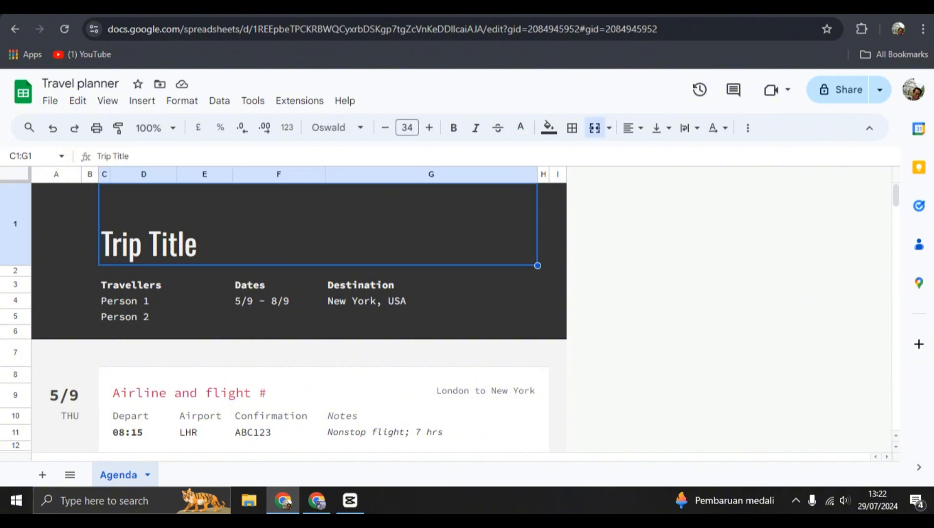
{"action": "type", "text": "E"}
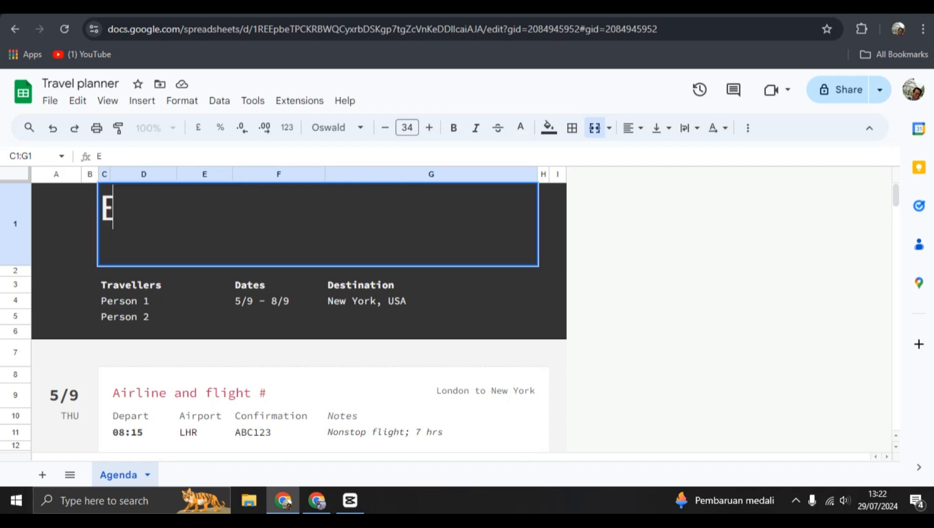
{"action": "type", "text": "MILY"}
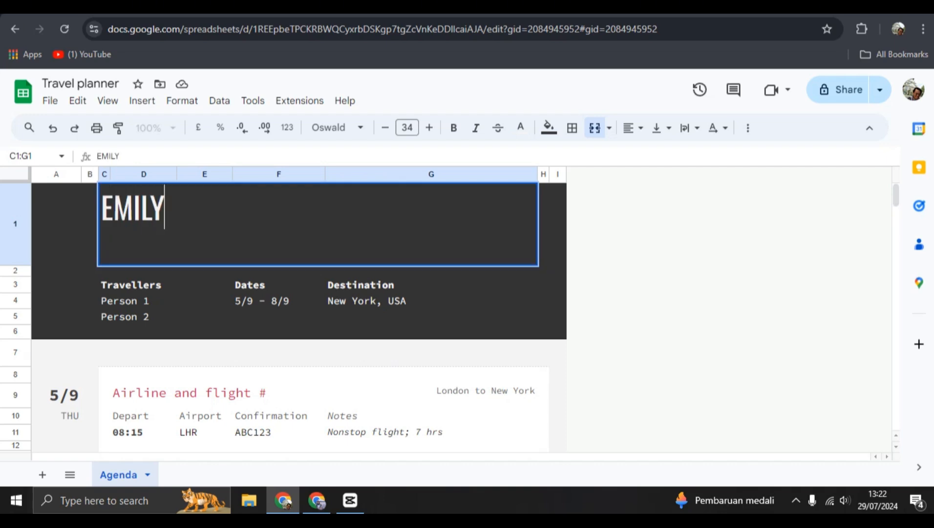
{"action": "type", "text": "'S G"}
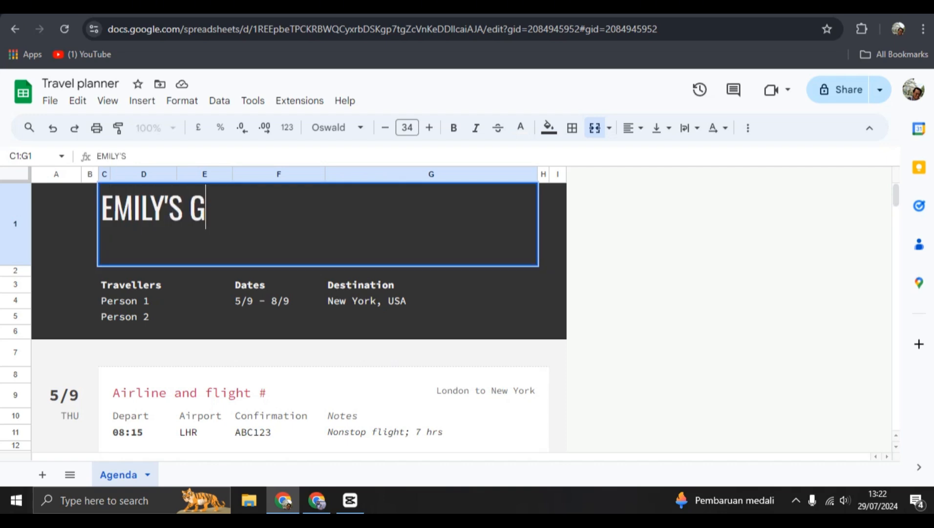
{"action": "type", "text": "OING TO"}
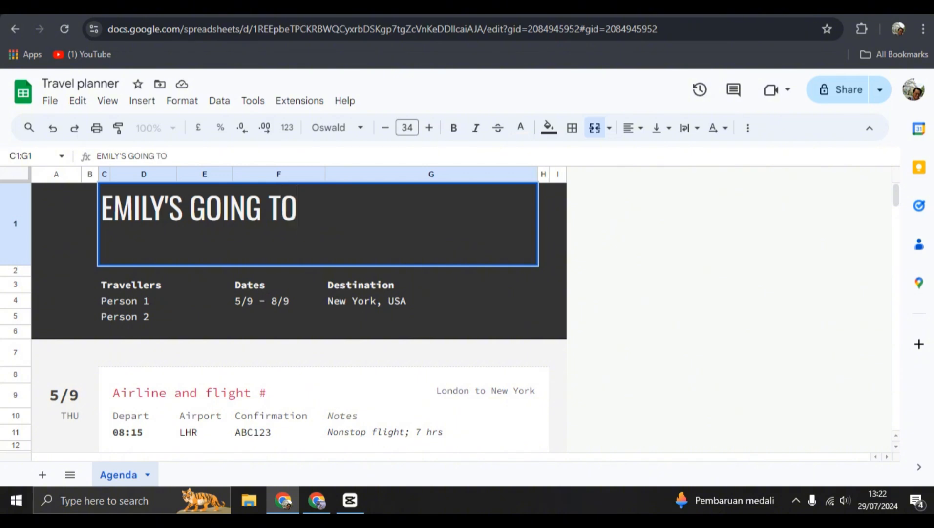
{"action": "type", "text": " SPAIN"}
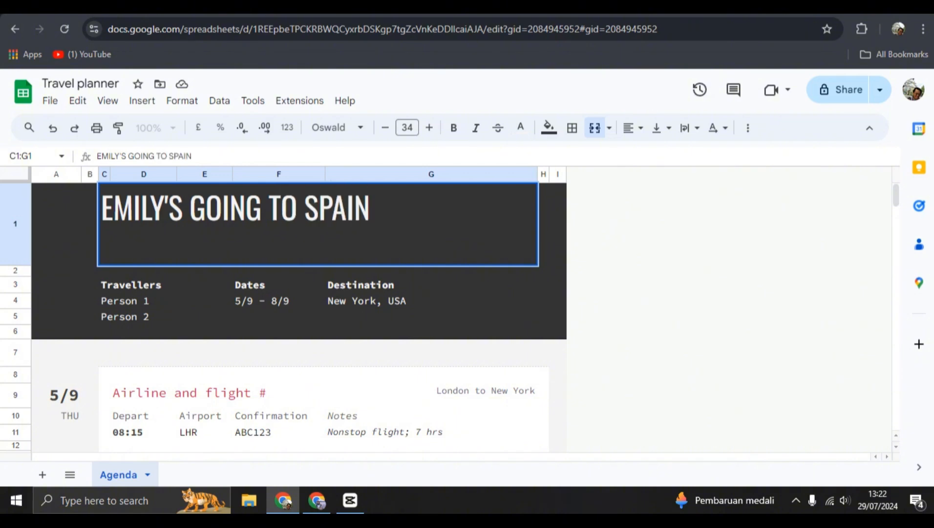
{"action": "left_click", "coordinate": [165, 316]}
Replace the Person 1 and Person 2 placeholders under Travellers with the two travellers' first names in capitals.
{"action": "left_click", "coordinate": [131, 284]}
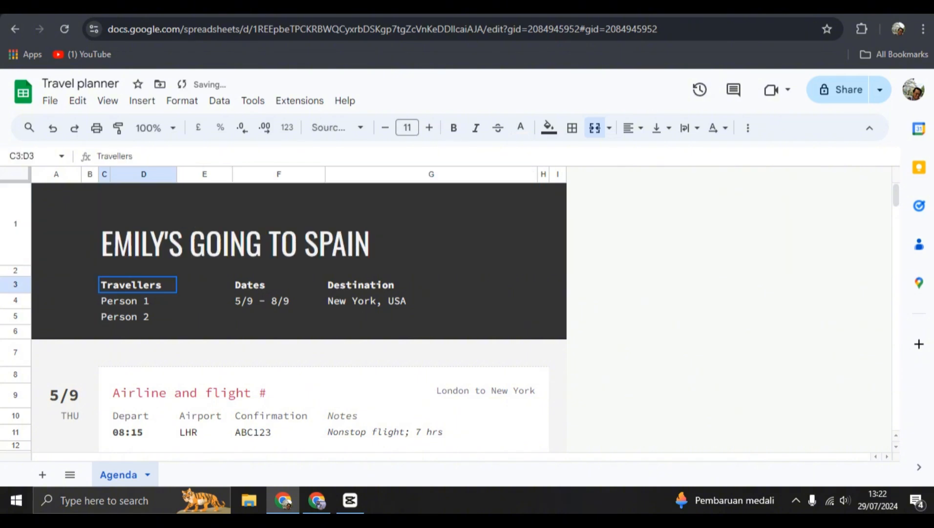
{"action": "left_click", "coordinate": [165, 301]}
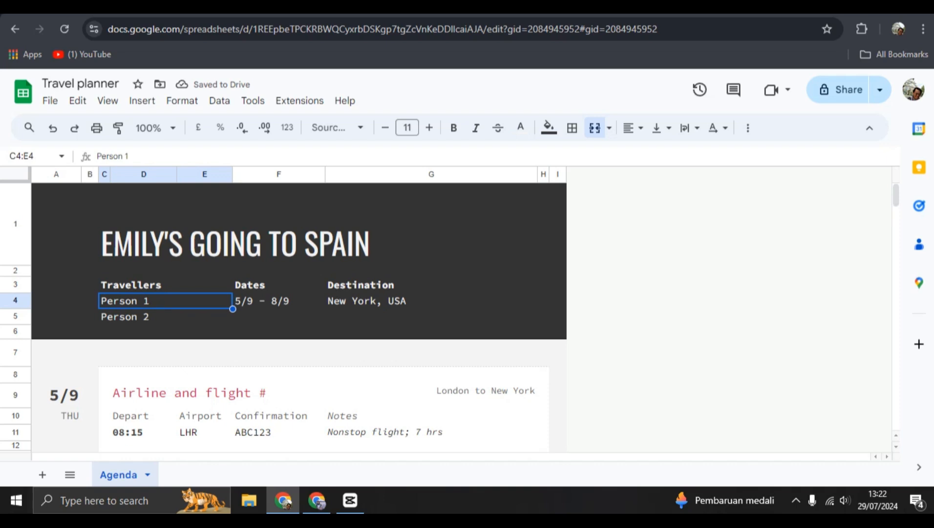
{"action": "type", "text": "EMILY"}
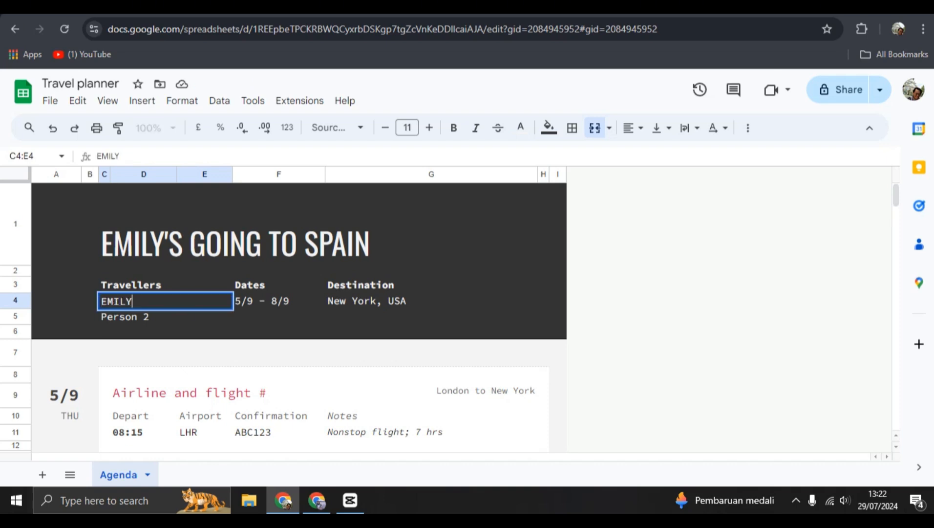
{"action": "key", "text": "Return"}
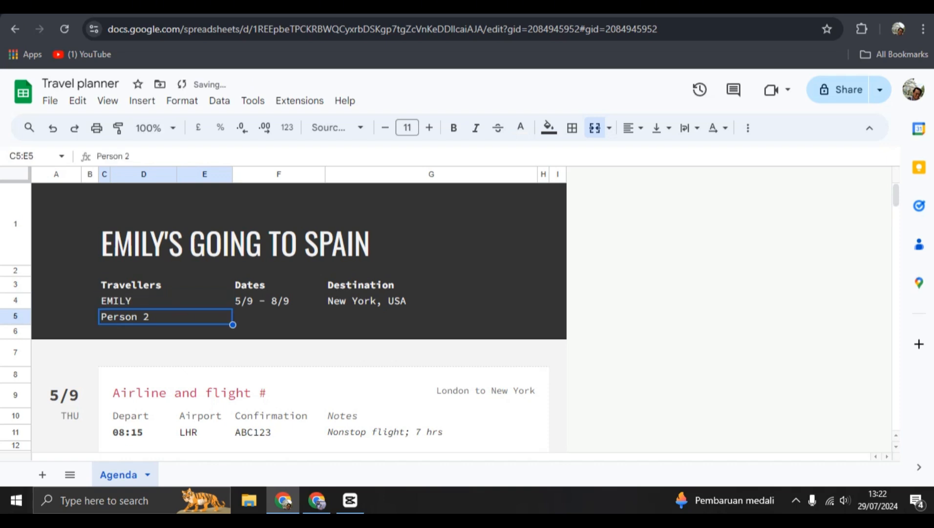
{"action": "type", "text": "JOSH"}
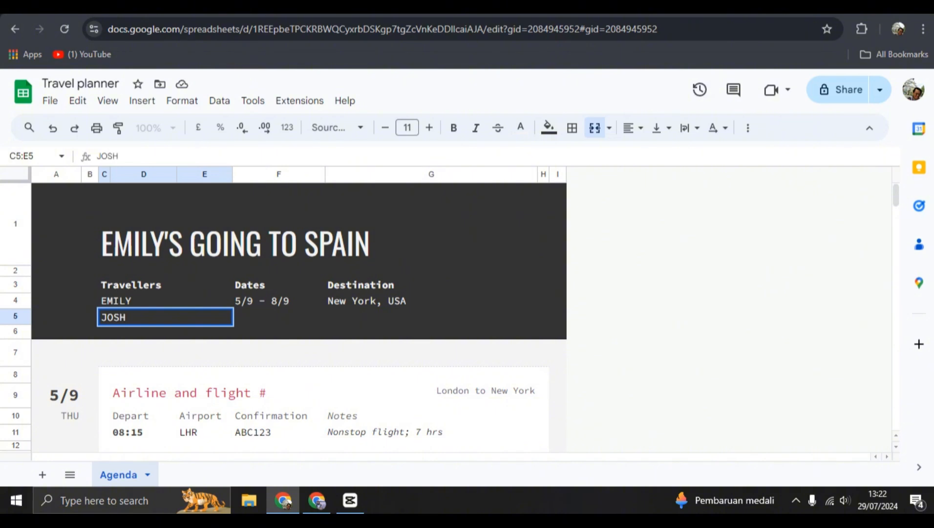
{"action": "left_click", "coordinate": [278, 300]}
{"action": "left_click", "coordinate": [279, 352]}
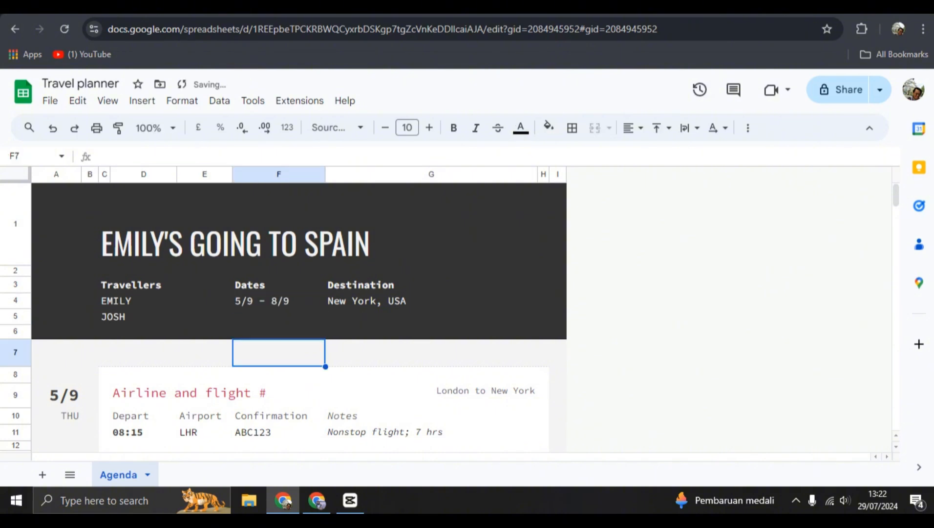
Change the trip's destination in cell G4 to Spain.
{"action": "left_click", "coordinate": [391, 284]}
{"action": "left_click", "coordinate": [391, 301]}
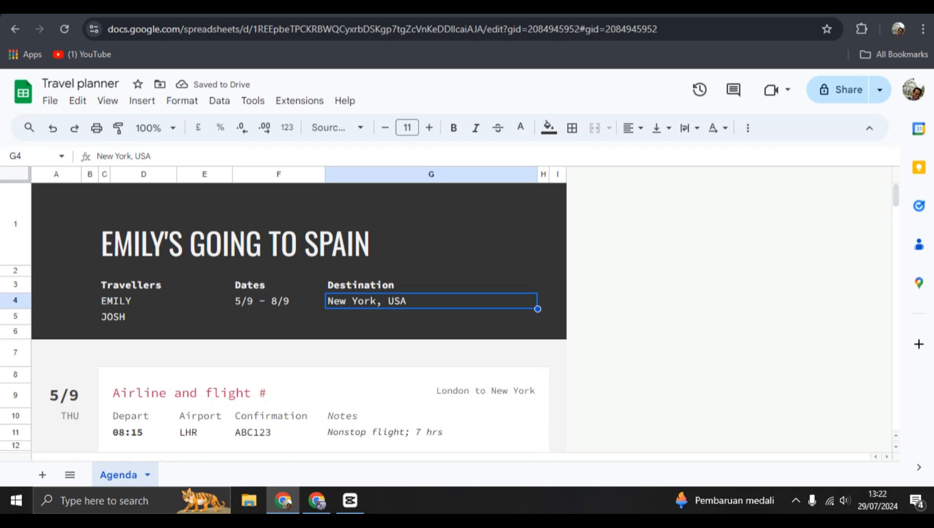
{"action": "type", "text": "S"}
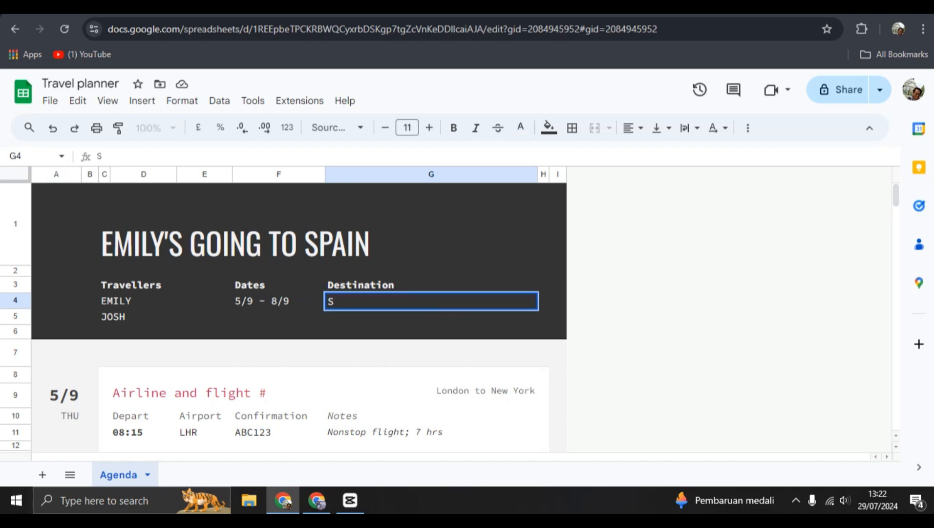
{"action": "type", "text": "pain"}
{"action": "left_click", "coordinate": [278, 332]}
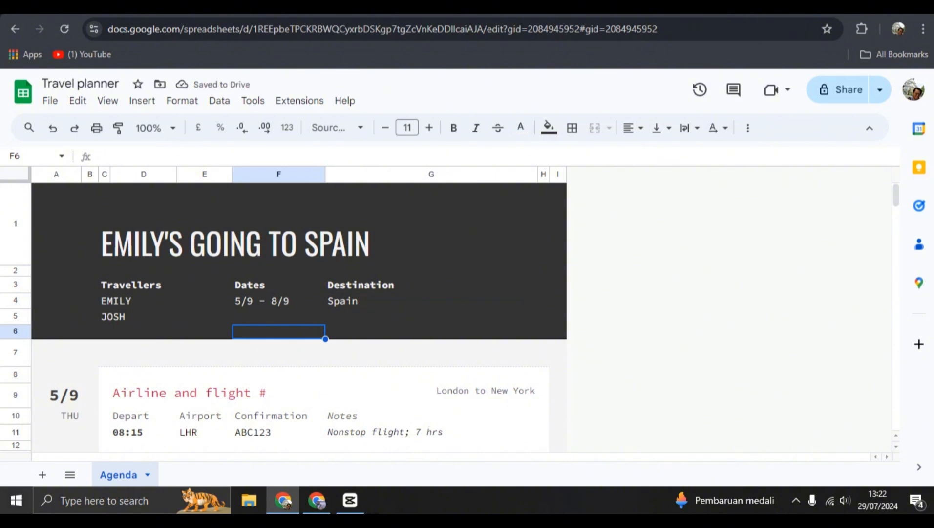
Add a new sheet to the workbook and name it Lodging Details.
{"action": "left_click", "coordinate": [42, 475]}
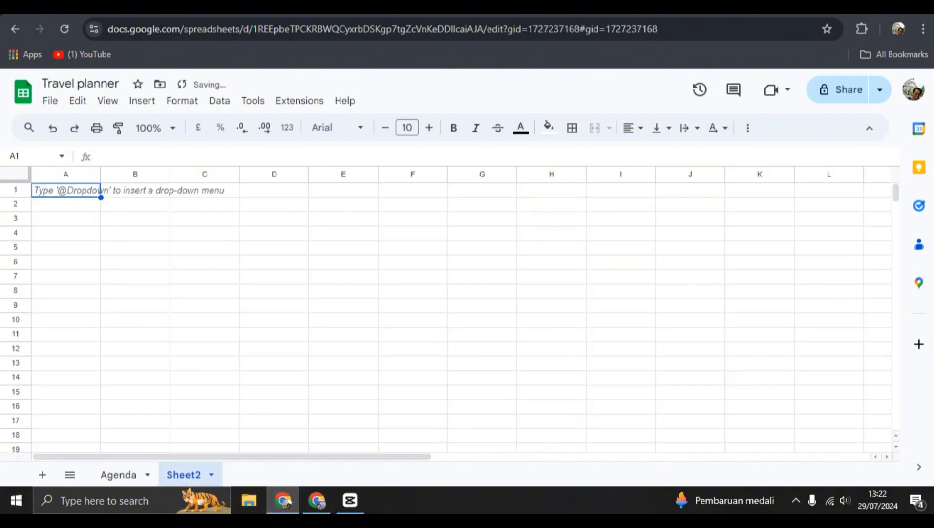
{"action": "double_click", "coordinate": [184, 474]}
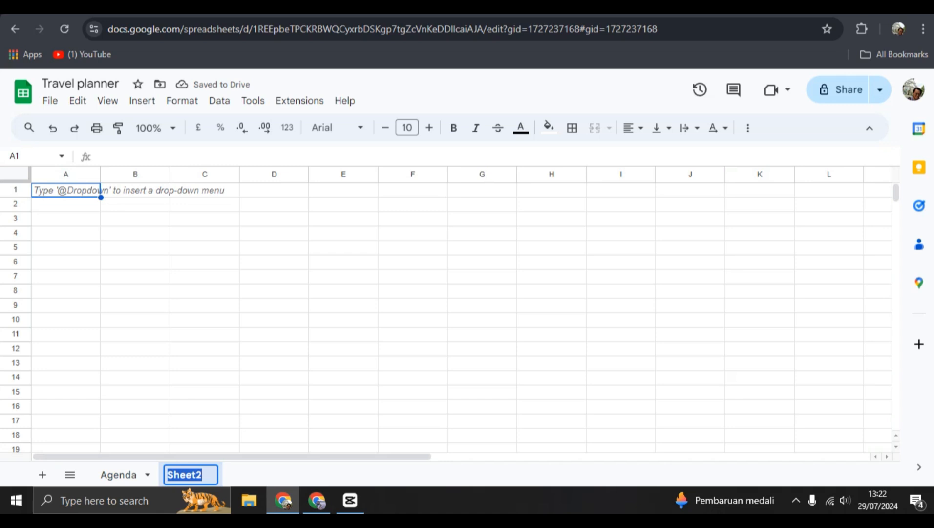
{"action": "type", "text": "Lo"}
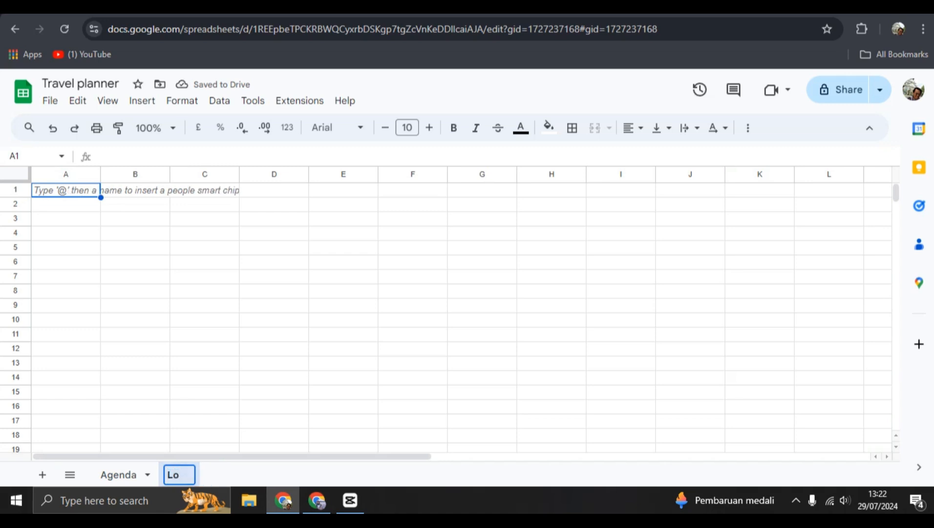
{"action": "type", "text": "dging"}
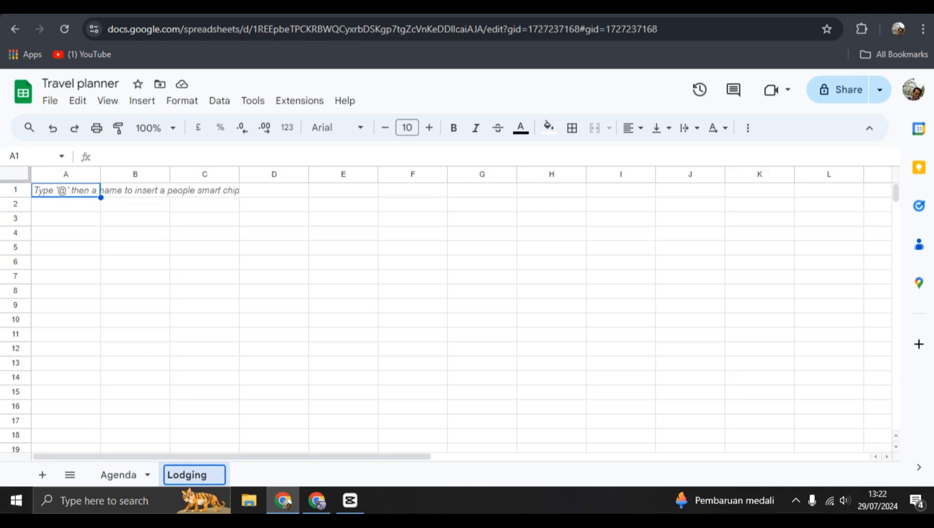
{"action": "type", "text": " Deta"}
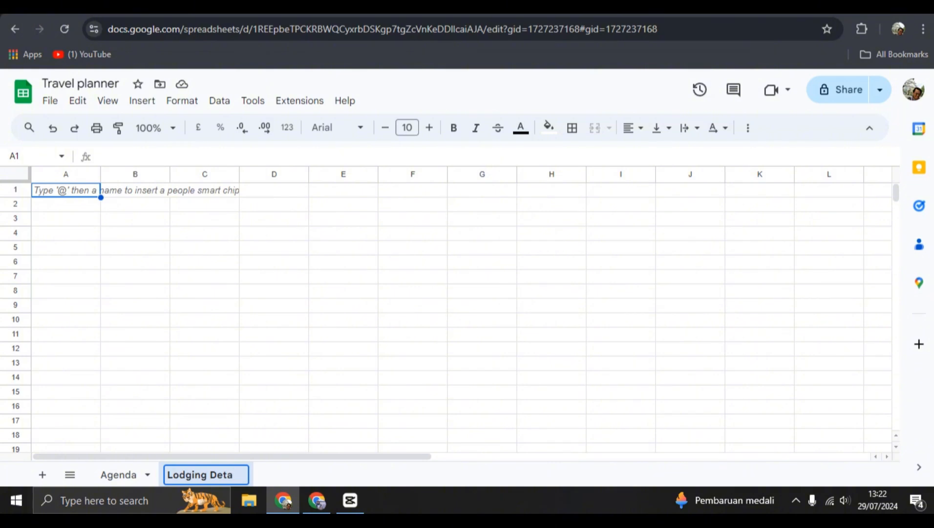
{"action": "type", "text": "ils"}
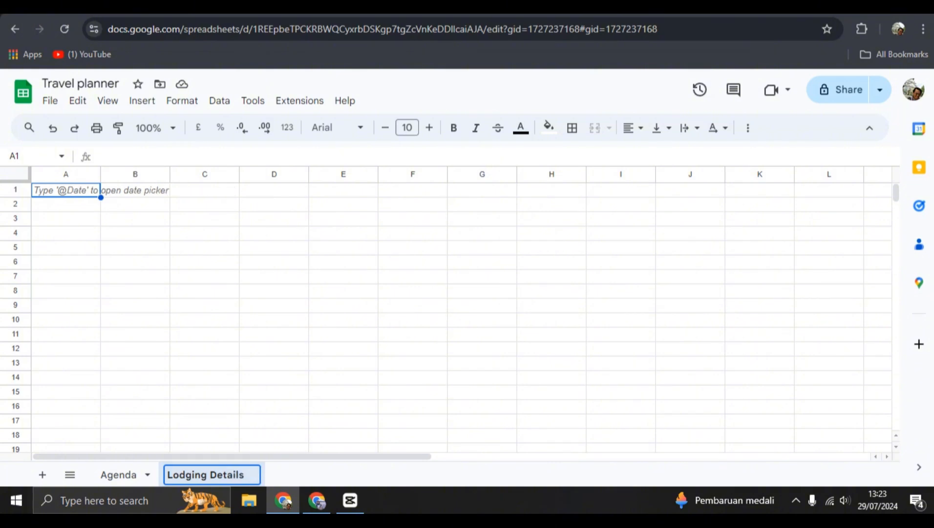
Add another new sheet to the workbook and name it Budgets.
{"action": "left_click", "coordinate": [43, 475]}
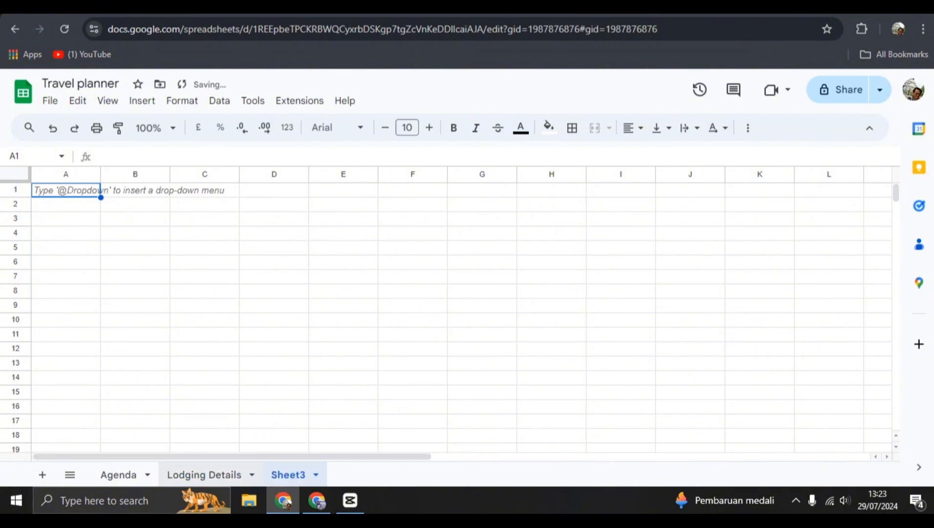
{"action": "left_click", "coordinate": [316, 475]}
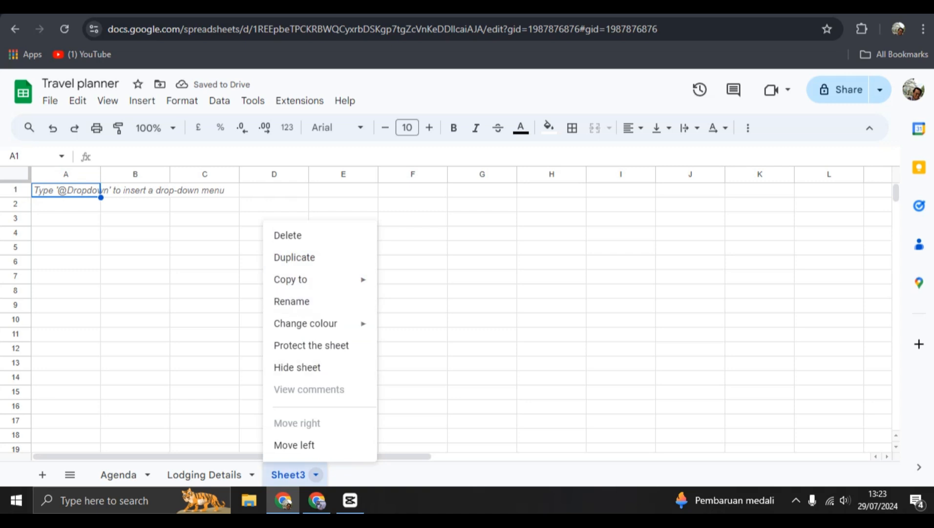
{"action": "double_click", "coordinate": [289, 474]}
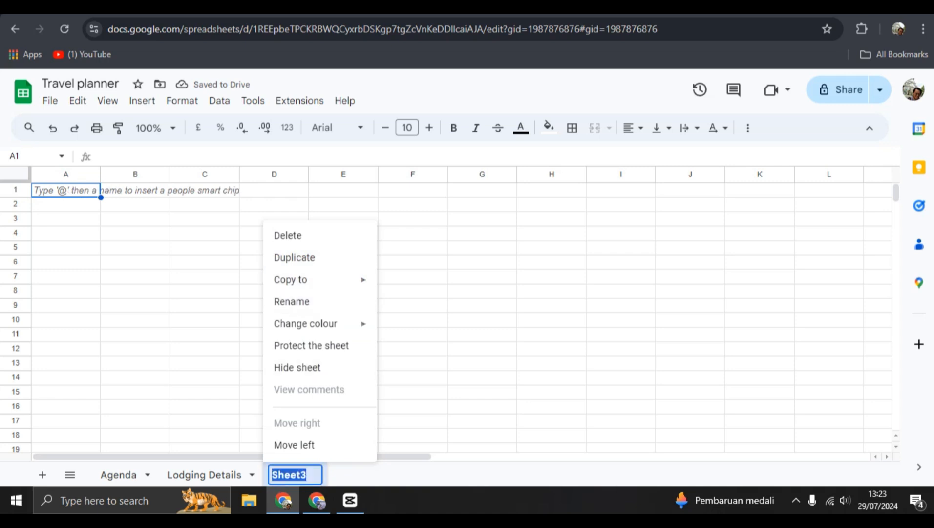
{"action": "type", "text": "Budge"}
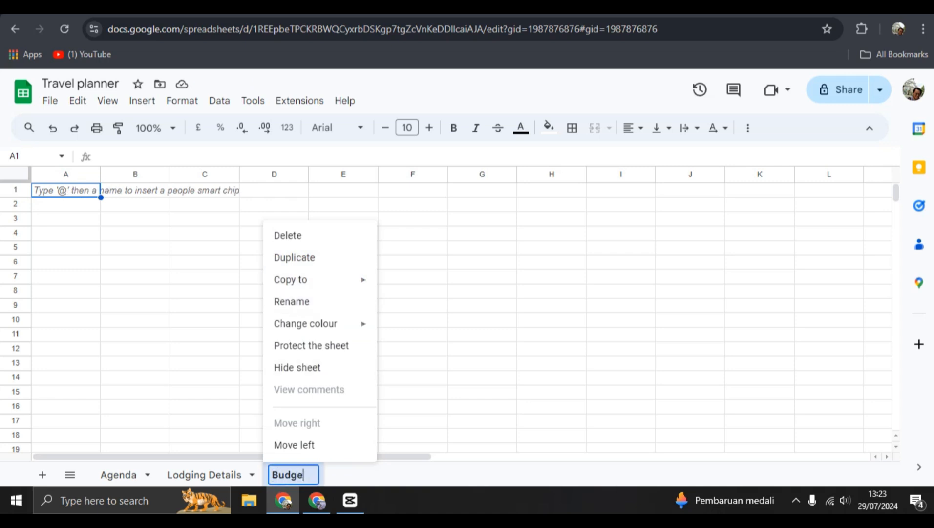
{"action": "type", "text": "ts"}
{"action": "key", "text": "Return"}
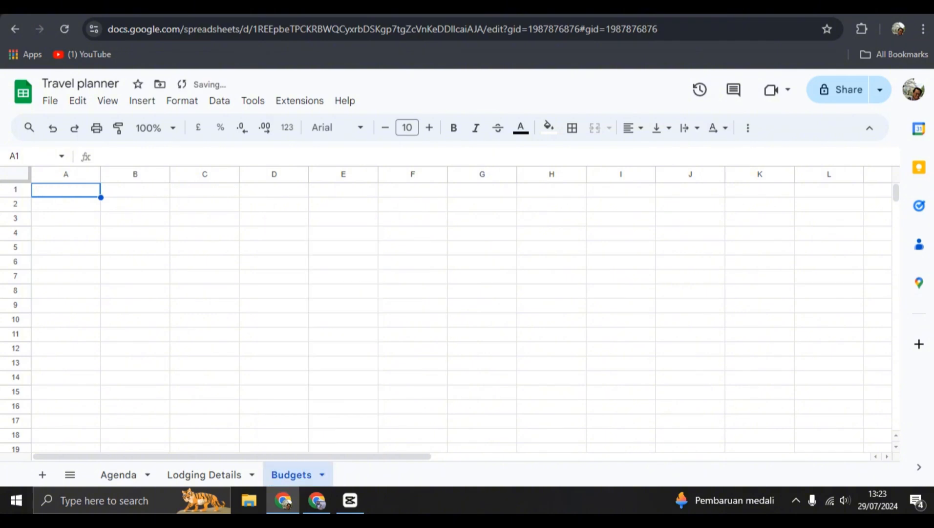
{"action": "left_click", "coordinate": [274, 349]}
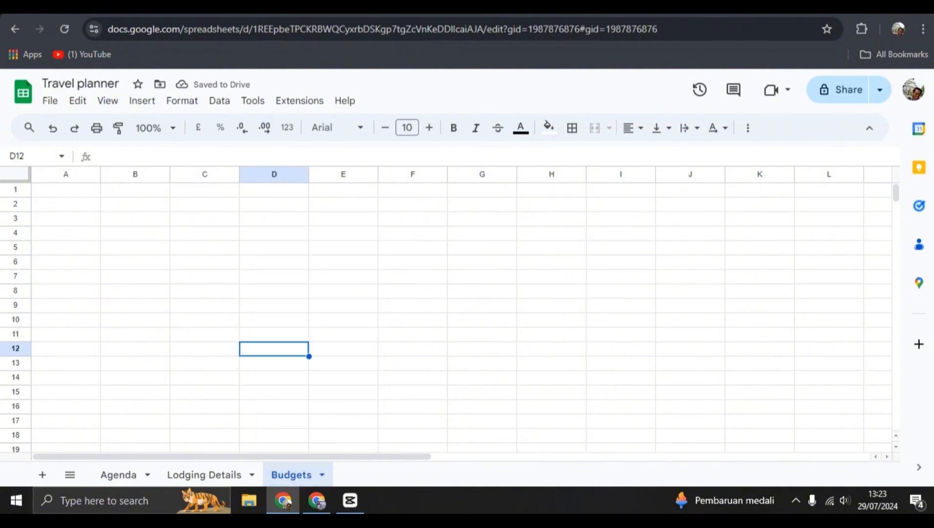
Return to the Agenda sheet and look over the travellers' entries in its header.
{"action": "left_click", "coordinate": [119, 475]}
{"action": "left_click", "coordinate": [165, 301]}
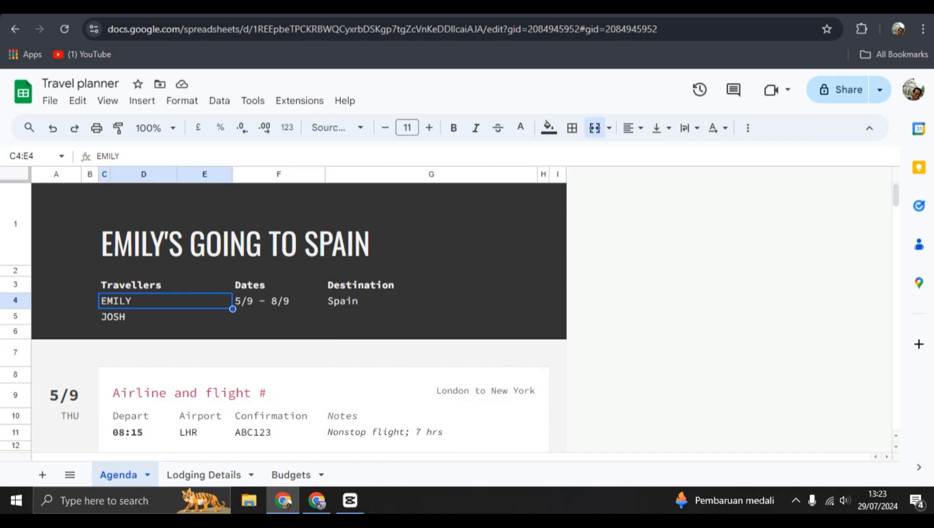
{"action": "left_click", "coordinate": [156, 317]}
{"action": "left_click", "coordinate": [146, 352]}
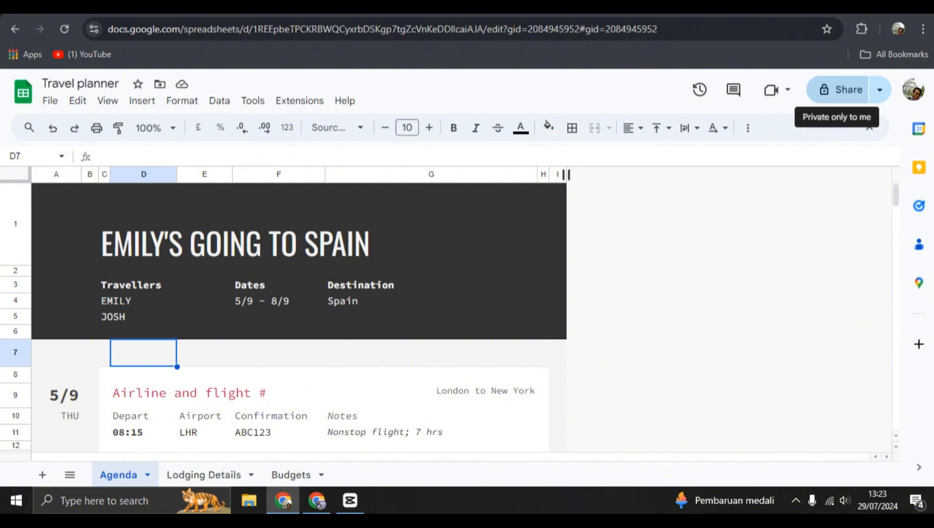
Try to open the sharing settings of the Travel planner spreadsheet.
{"action": "left_click", "coordinate": [841, 90]}
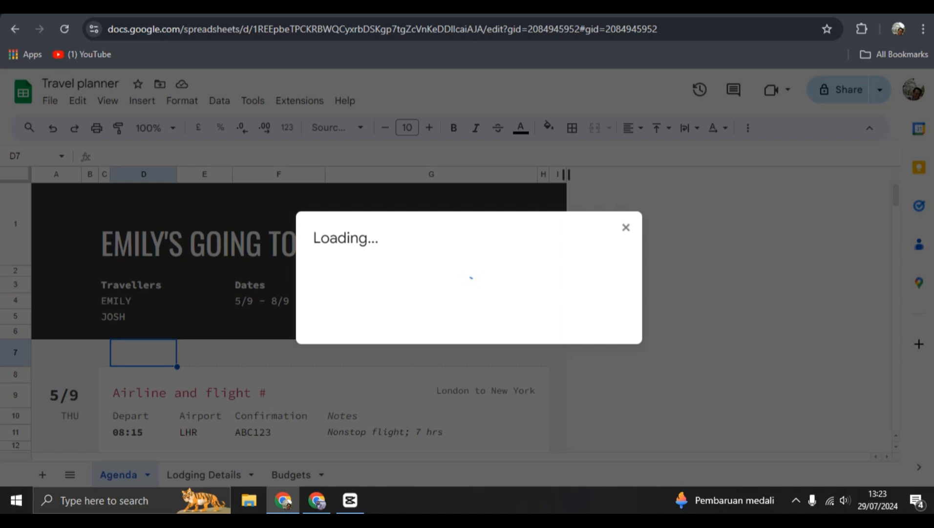
{"action": "left_click", "coordinate": [626, 228]}
{"action": "left_click", "coordinate": [626, 227]}
{"action": "left_click", "coordinate": [842, 90]}
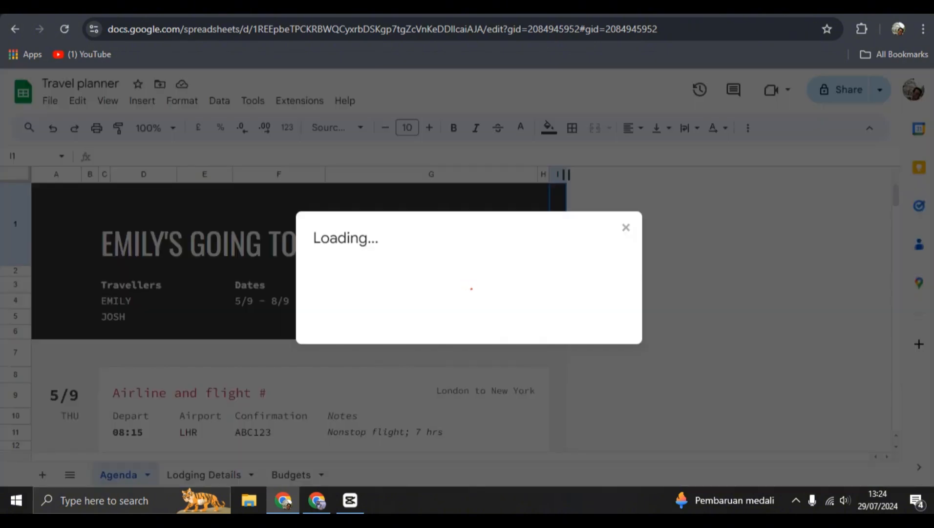
{"action": "left_click", "coordinate": [626, 227]}
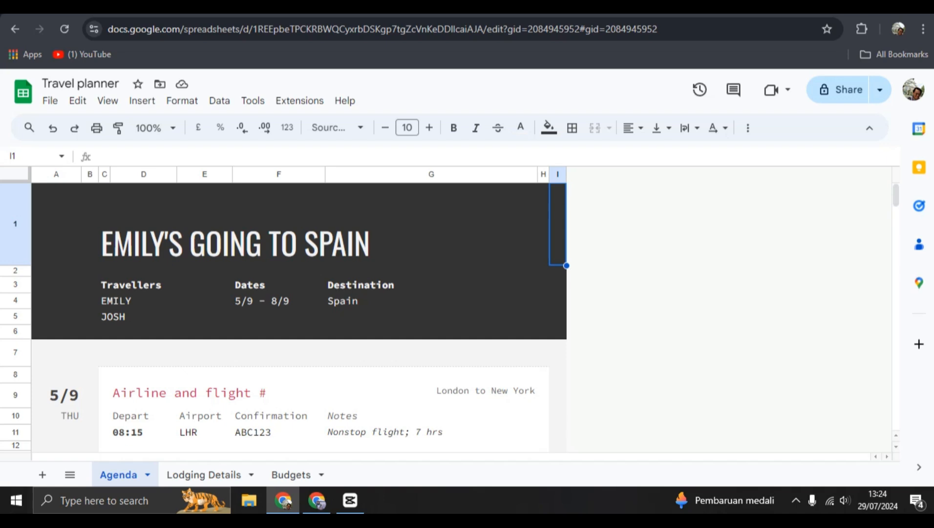
{"action": "left_click", "coordinate": [165, 301]}
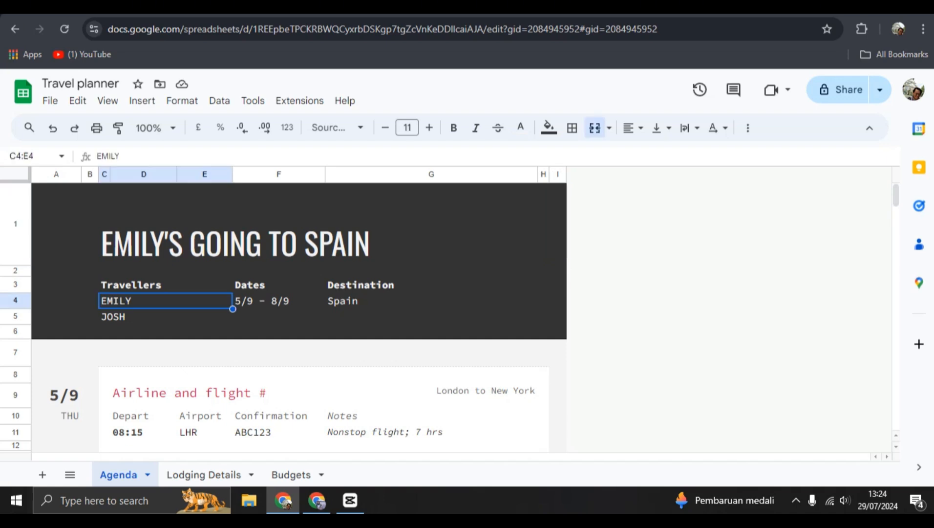
{"action": "left_click", "coordinate": [431, 300]}
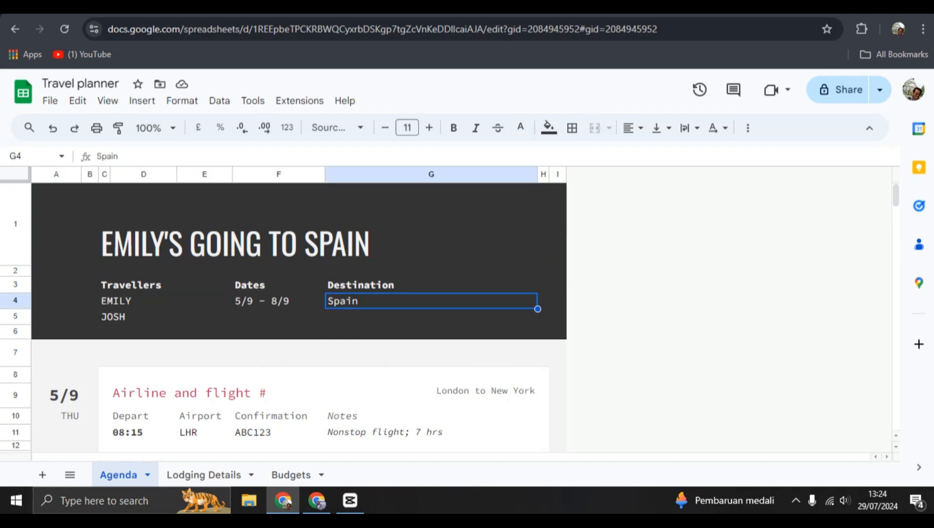
{"action": "left_click", "coordinate": [90, 223]}
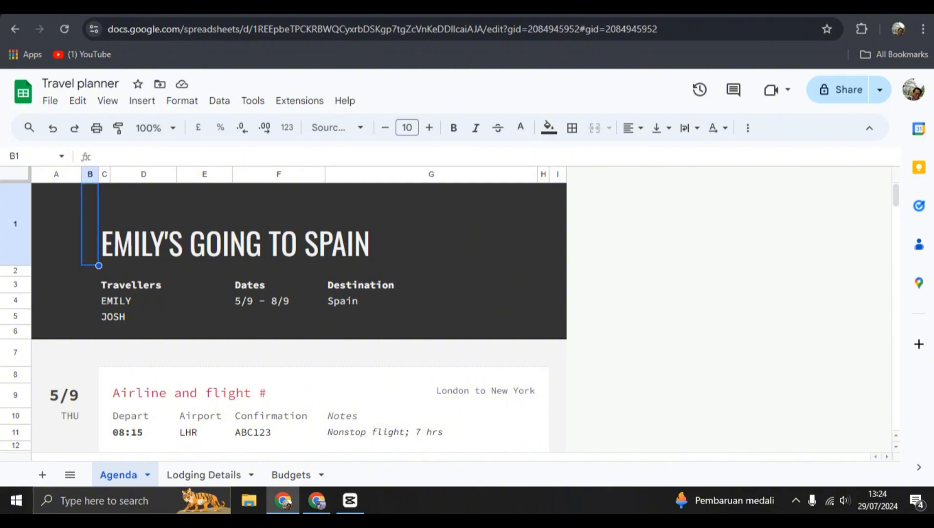
{"action": "left_click", "coordinate": [143, 270]}
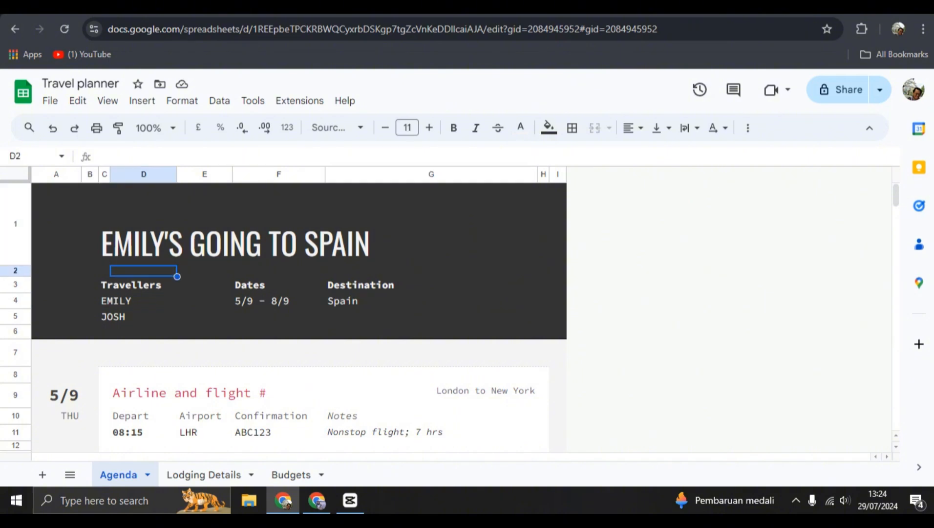
{"action": "left_click", "coordinate": [56, 224]}
{"action": "left_click", "coordinate": [235, 243]}
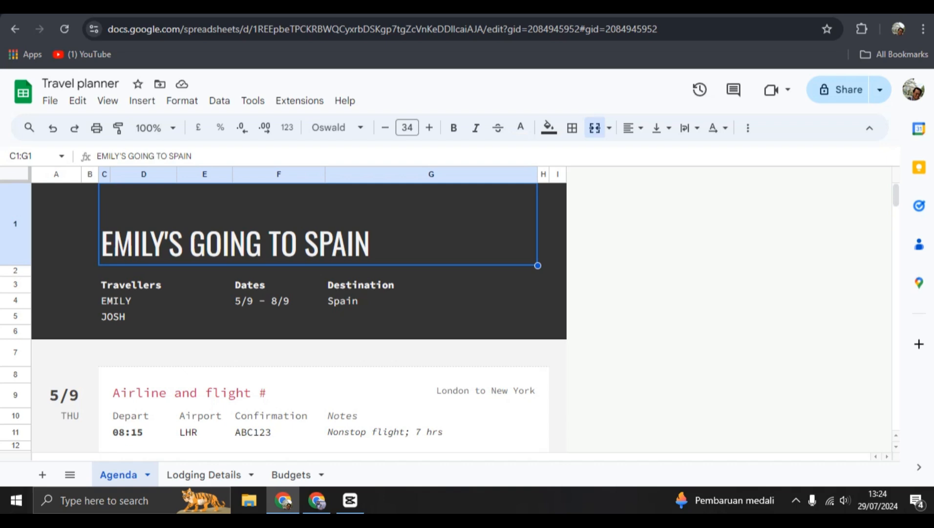
{"action": "left_click", "coordinate": [56, 224]}
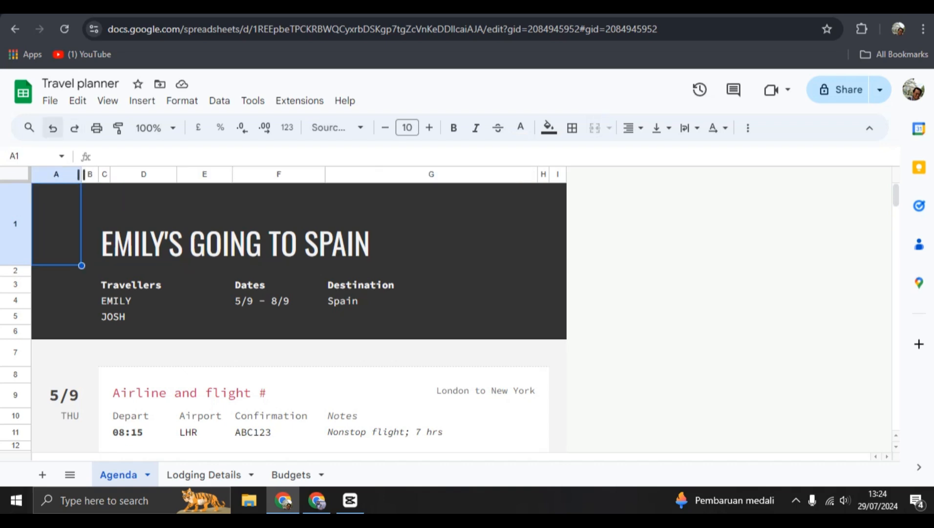
Make the Travel planner spreadsheet available offline.
{"action": "left_click", "coordinate": [50, 101]}
{"action": "scroll", "coordinate": [147, 291], "scroll_direction": "down", "scroll_amount": 2}
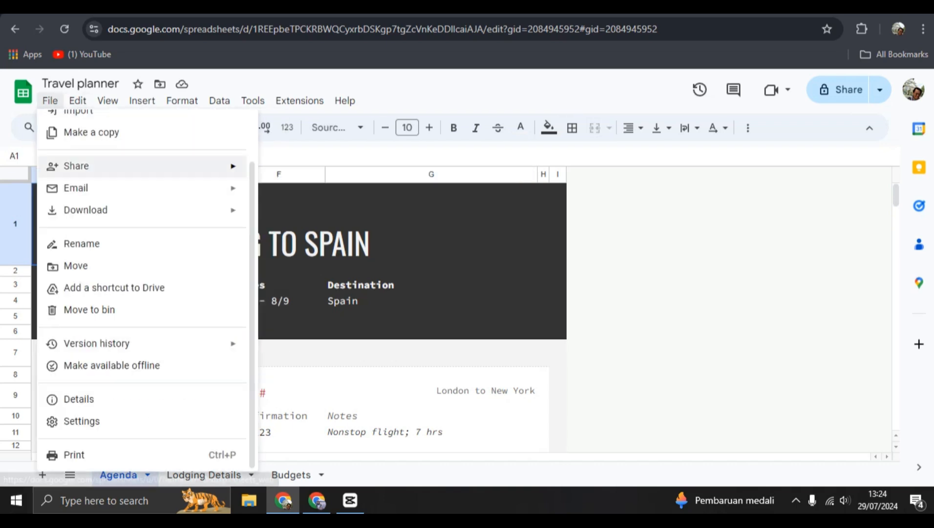
{"action": "left_click", "coordinate": [111, 365]}
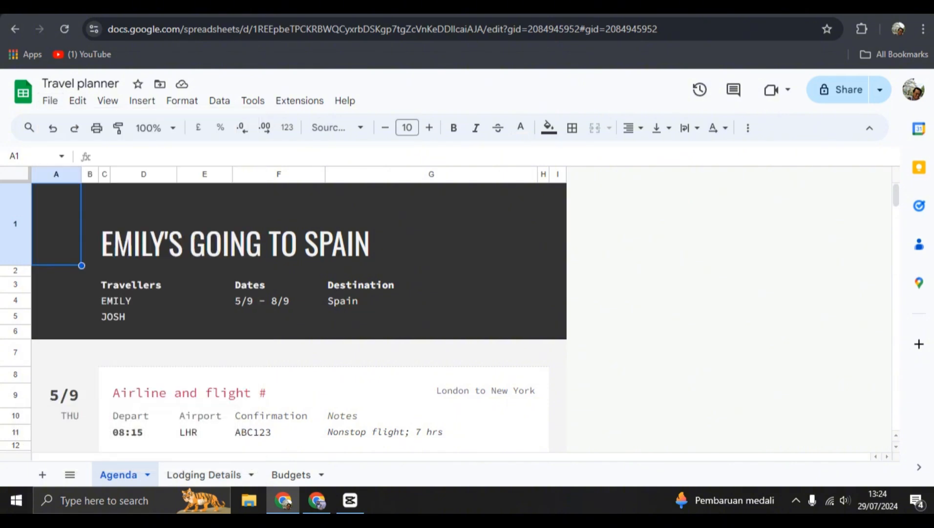
{"action": "left_click", "coordinate": [279, 352]}
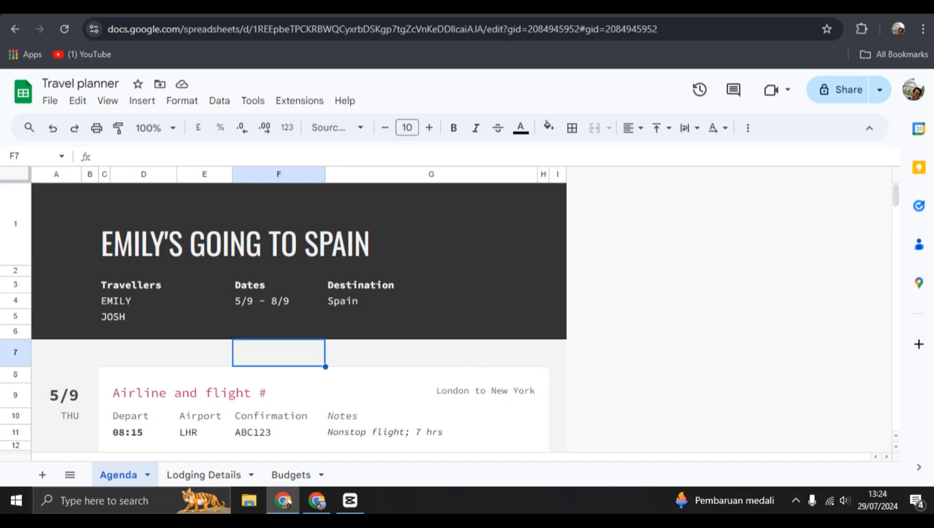